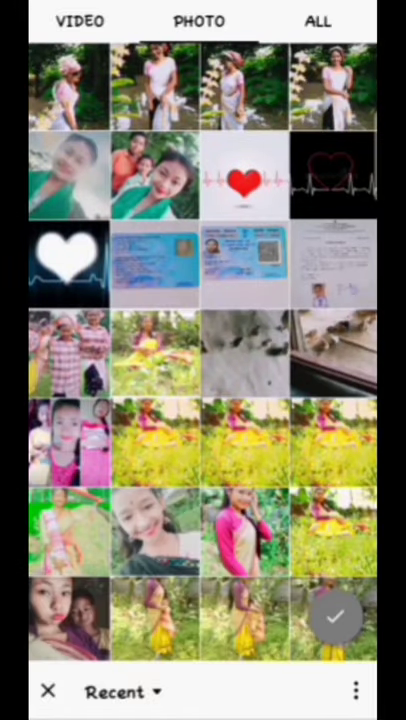
# - Load the glowing heart heartbeat photo and begin entering a custom clip duration
pyautogui.click(67, 262)
pyautogui.click(334, 616)
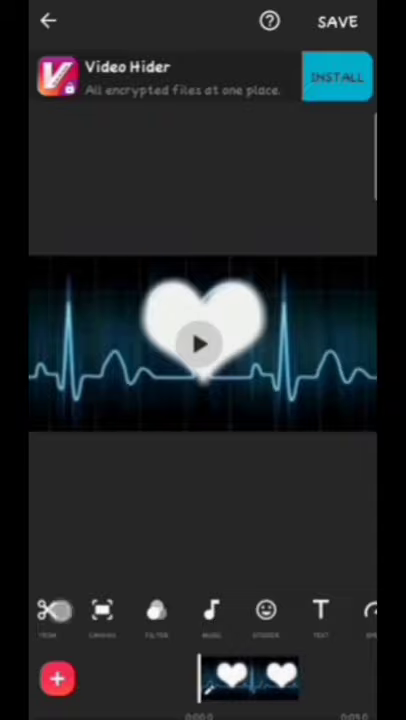
pyautogui.click(250, 680)
pyautogui.click(342, 651)
pyautogui.click(149, 354)
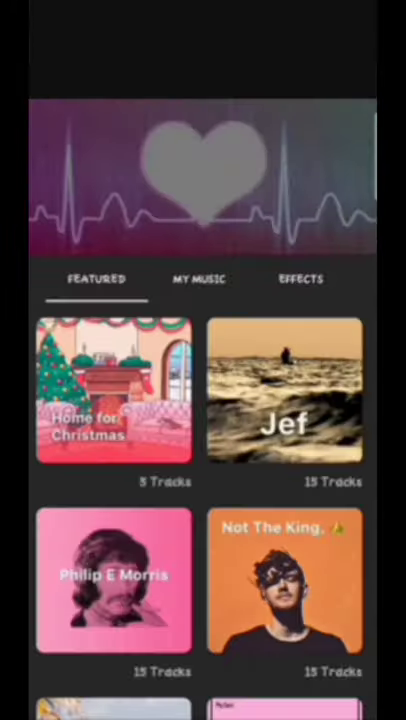
# - Open the song library to pick a track from My Music
pyautogui.click(200, 280)
pyautogui.scroll(-3, 322, 415)
pyautogui.scroll(-3, 200, 450)
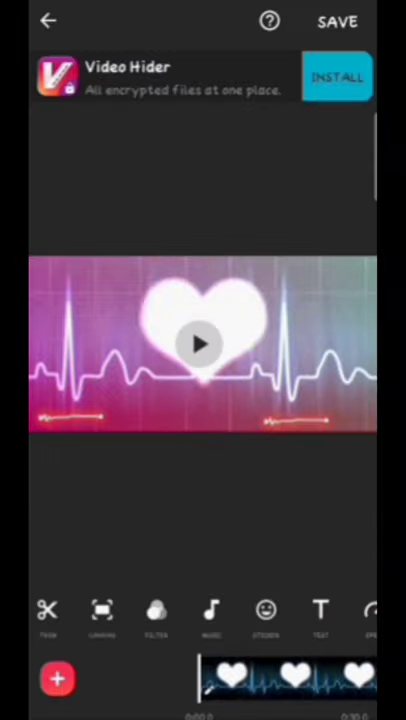
# - Save the video with a custom 720p output resolution and start exporting
pyautogui.click(337, 21)
pyautogui.click(215, 84)
pyautogui.click(150, 461)
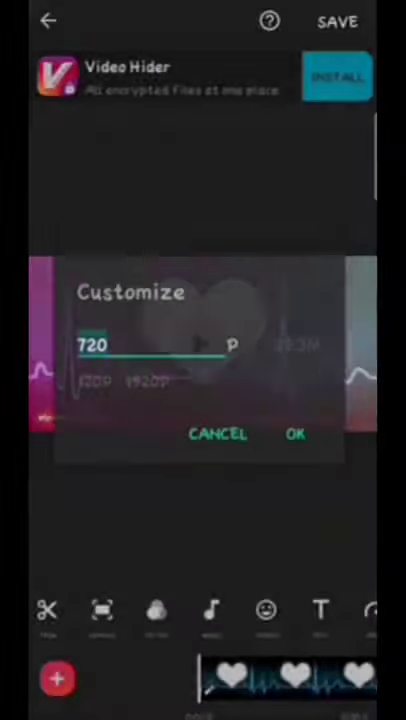
pyautogui.click(120, 345)
pyautogui.click(295, 293)
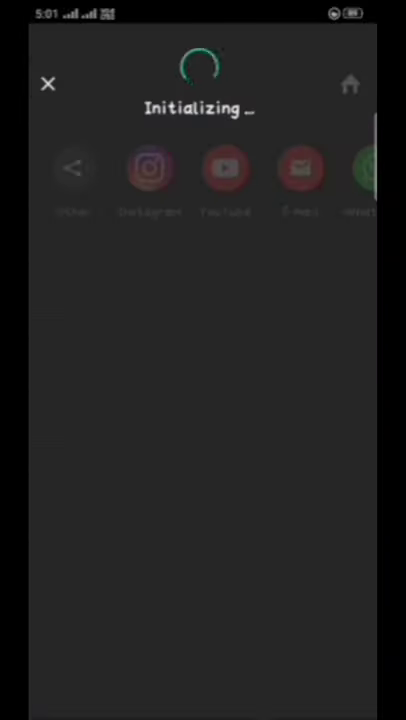